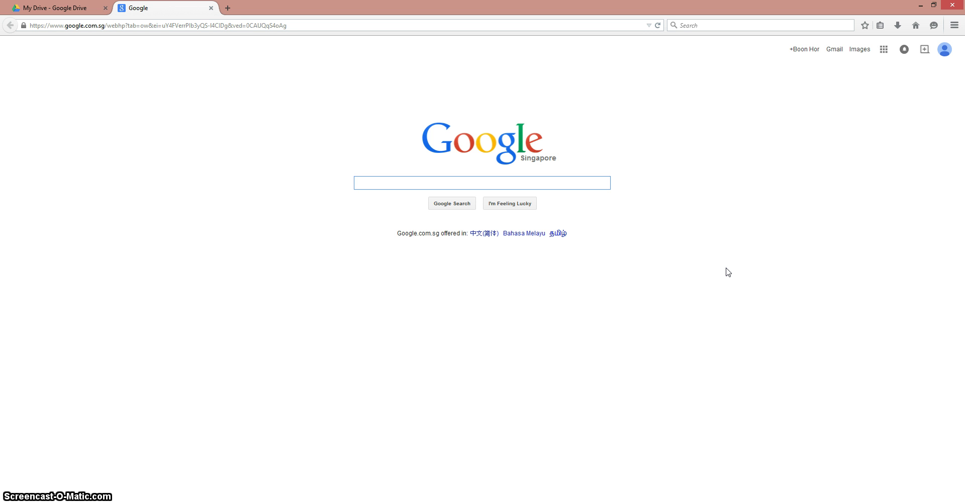
Create a new blank Google Sheets spreadsheet from Google Drive's NEW menu.
click(660, 299)
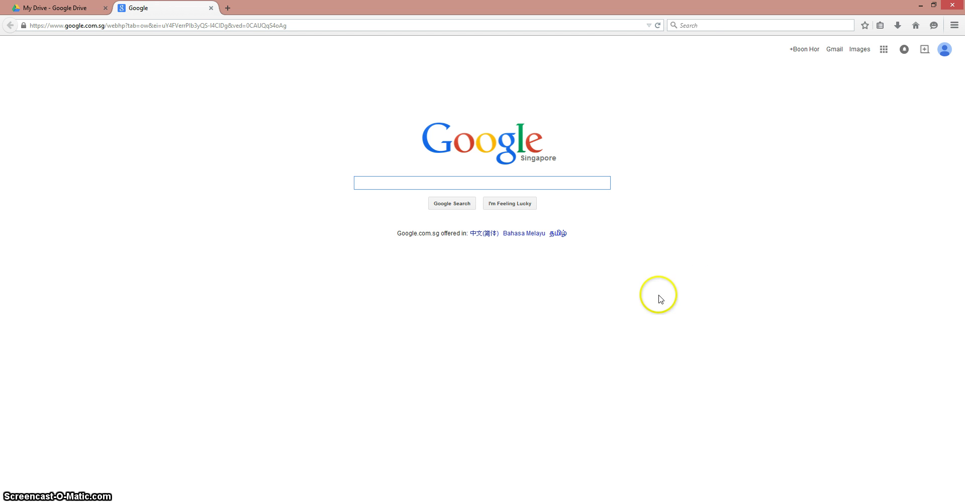
click(885, 52)
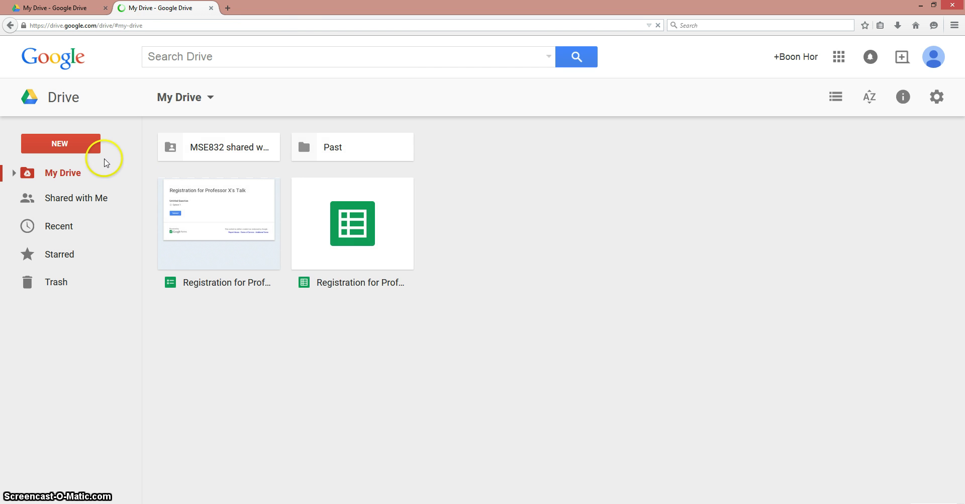
click(63, 144)
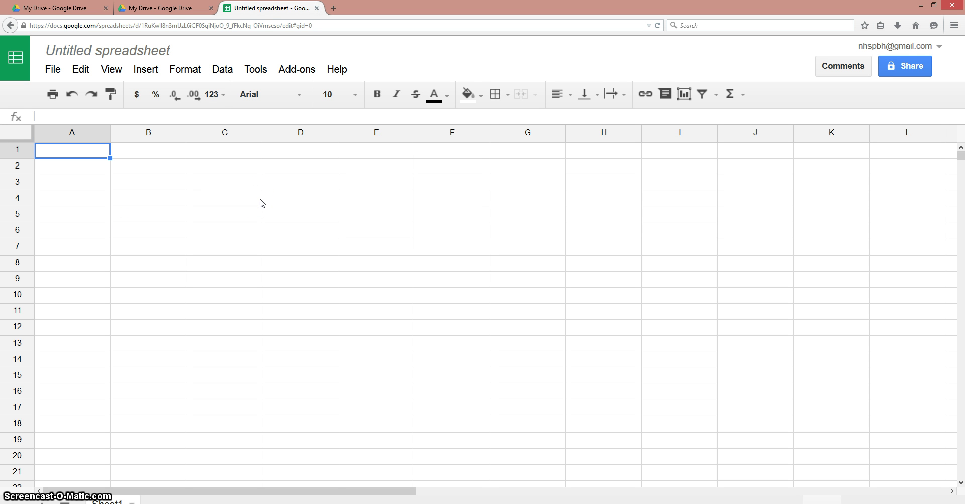
click(59, 72)
mouse_move(122, 72)
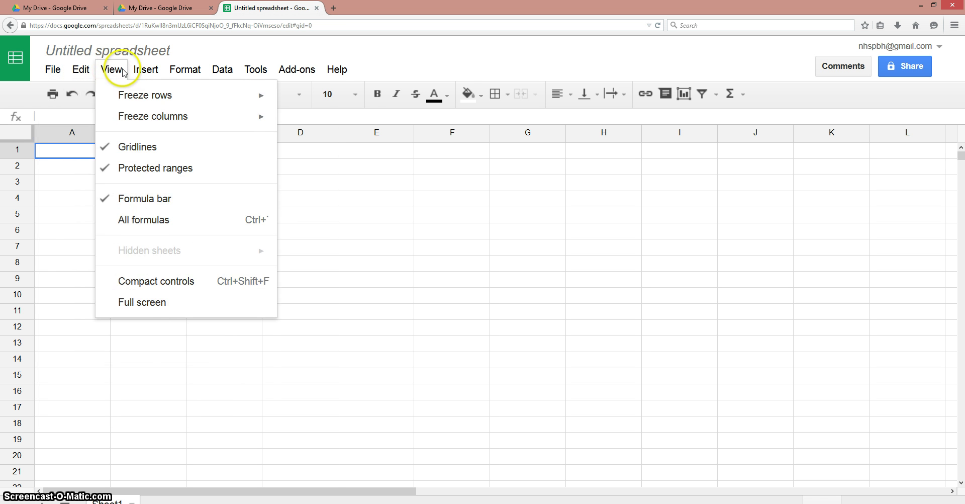
mouse_move(223, 70)
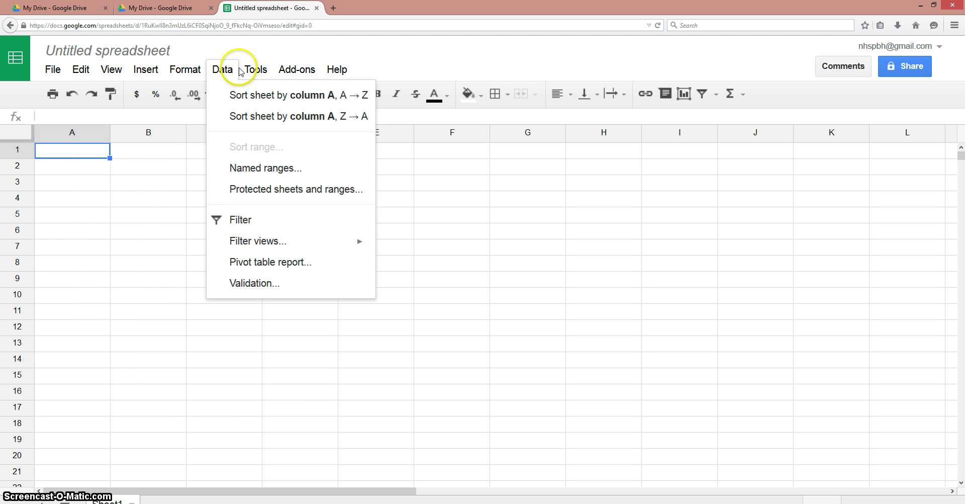
mouse_move(297, 67)
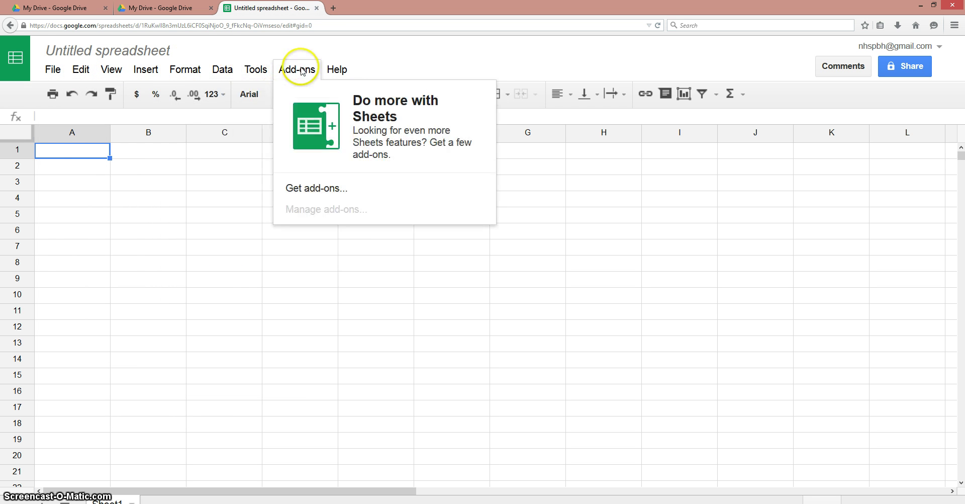
click(247, 254)
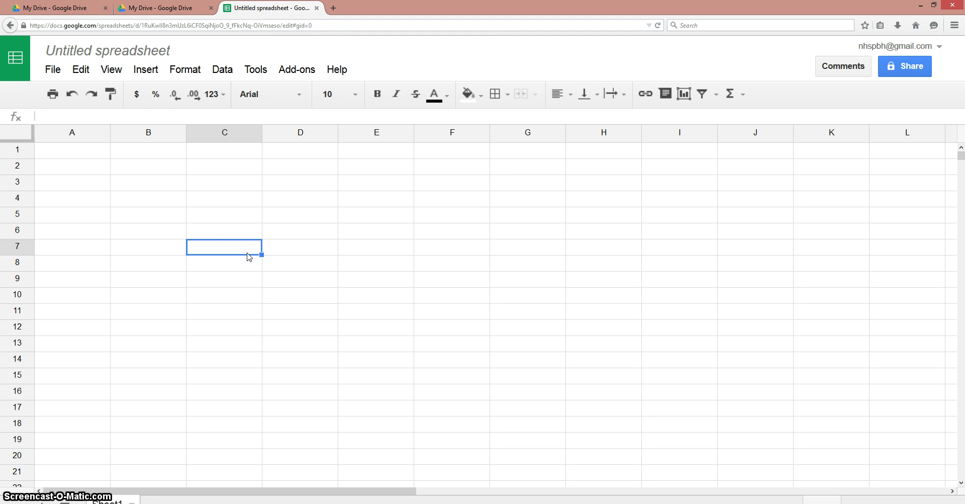
Rename the untitled spreadsheet to 'Sales data for March 2015'.
click(136, 51)
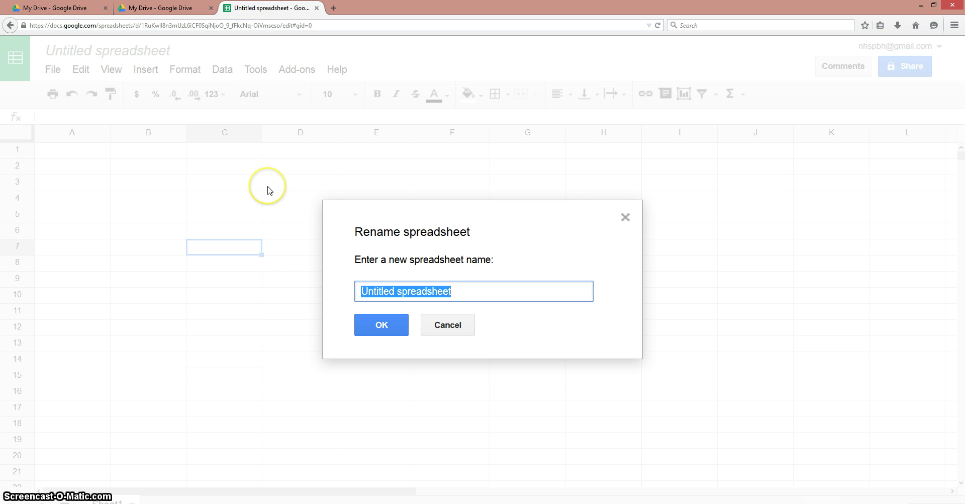
text(Sales )
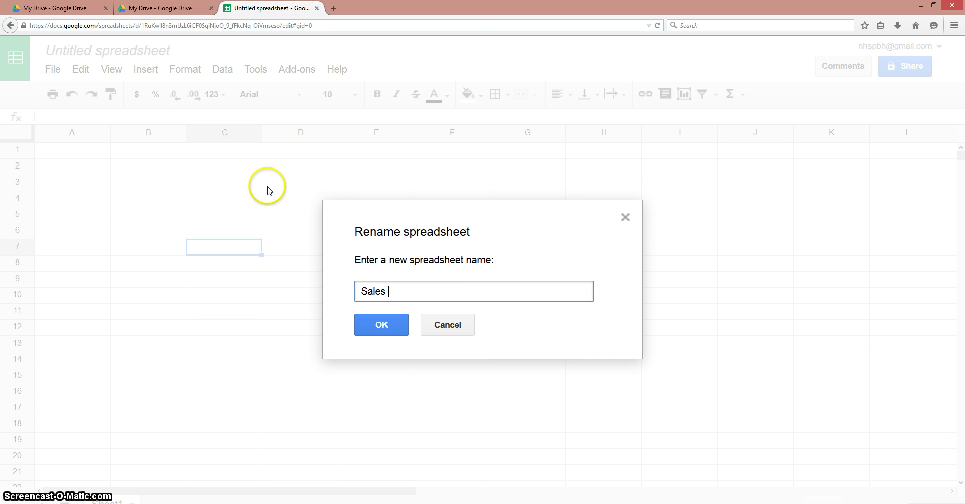
text(data for March 2015)
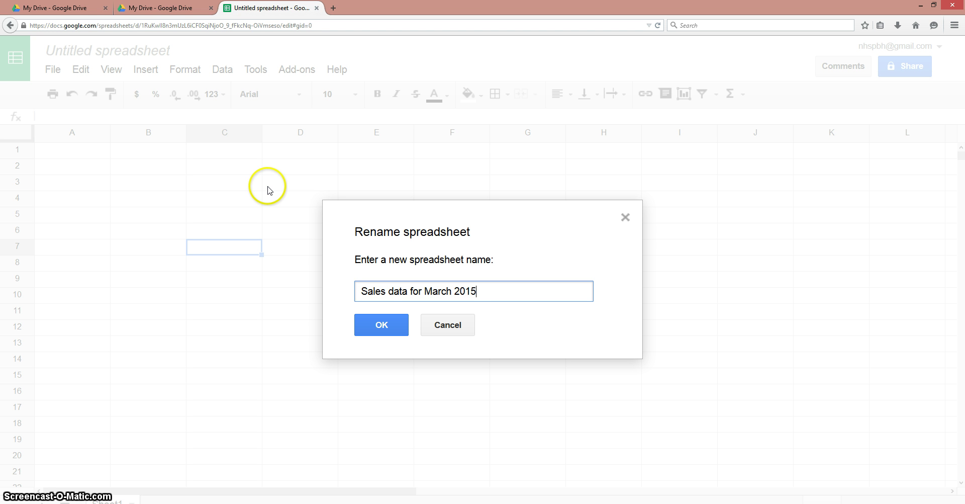
click(380, 327)
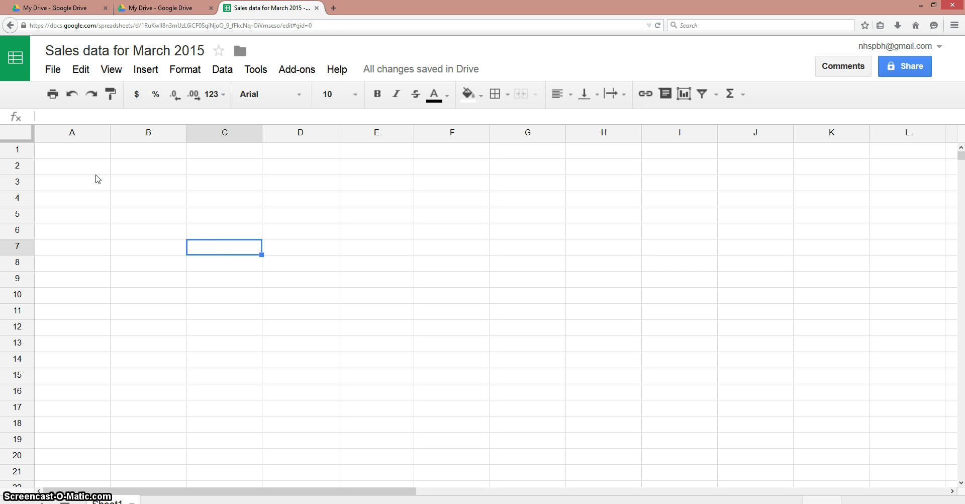
Enter the headers 'Item name' in A1 and 'sales volume' in B1.
click(71, 151)
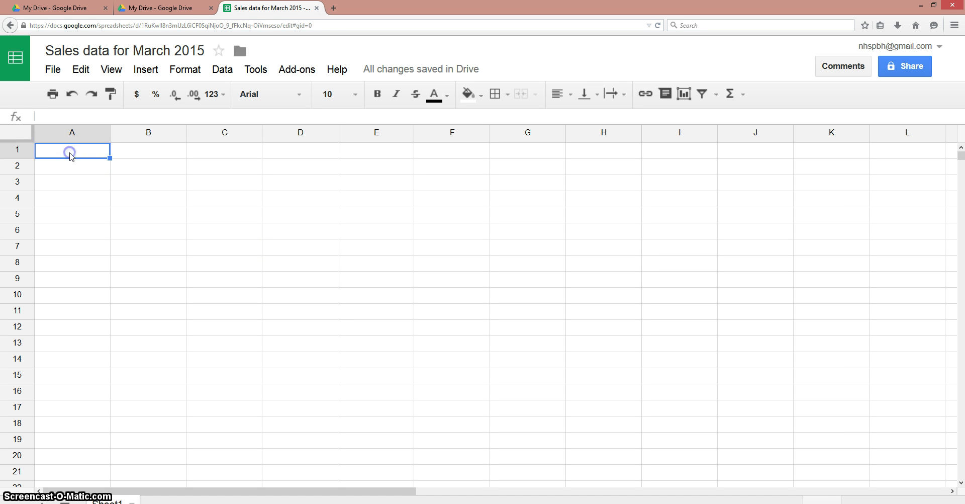
text(Item name)
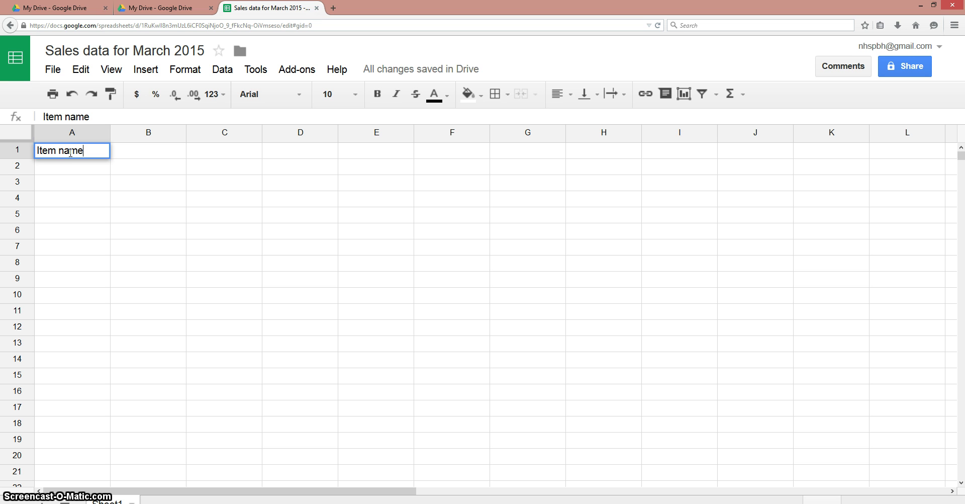
key(Tab)
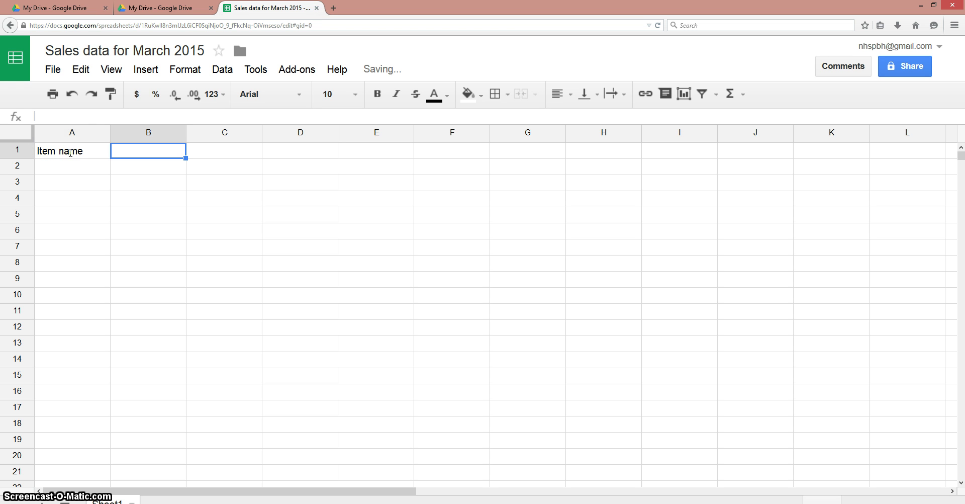
text(sales v)
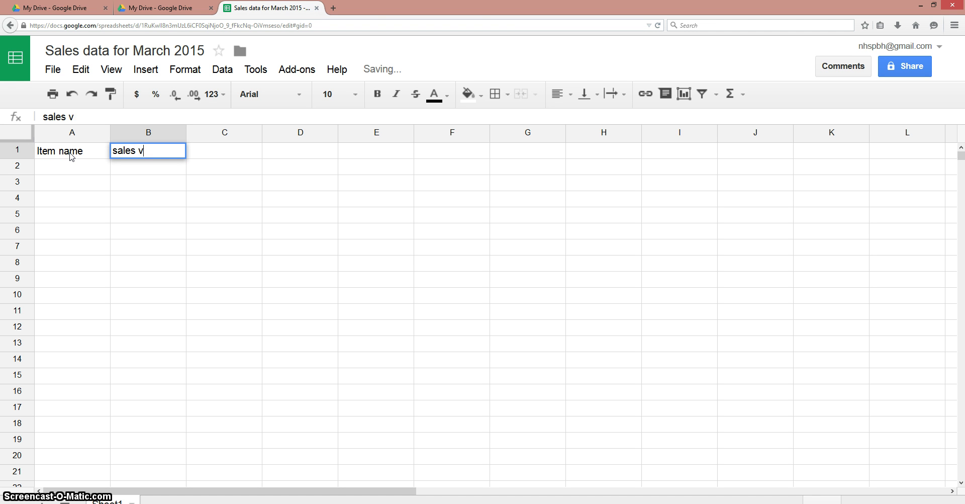
text(oolum)
key(BackSpace)
key(BackSpace)
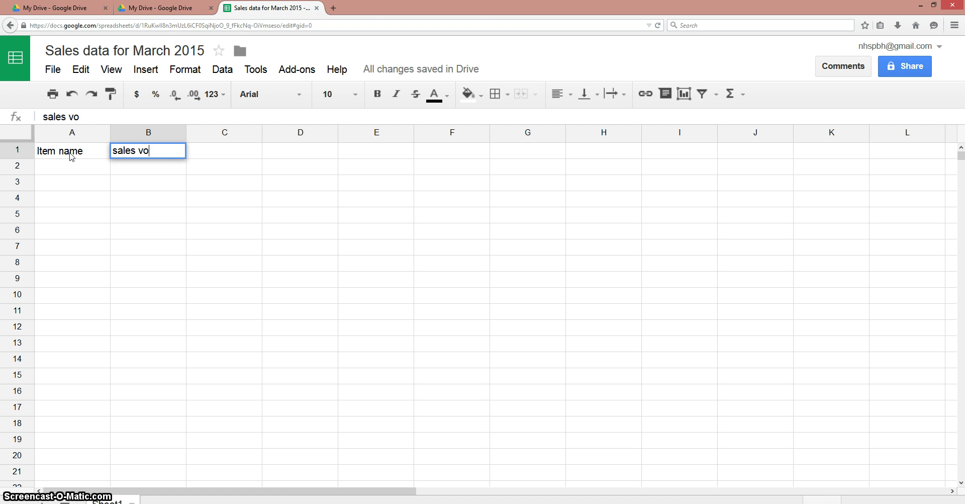
text(ume)
key(Return)
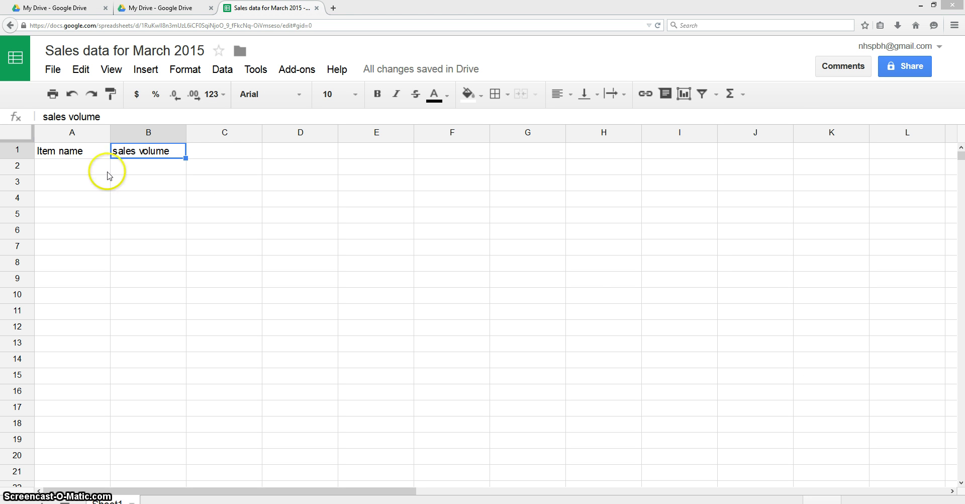
Paste the prepared sales table for items A–D into A1:D5.
click(85, 154)
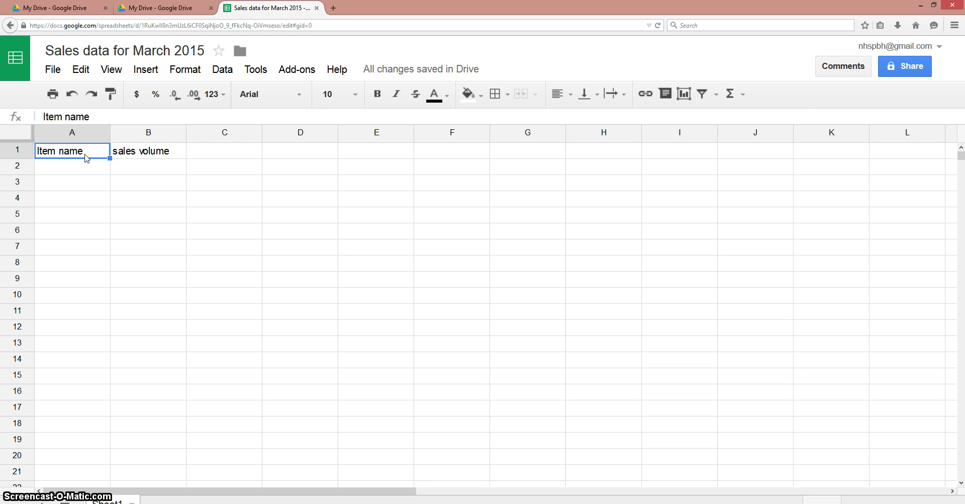
text(Item Name	Sales Volume	Unit Sales Price	Unit Cost A	100	55	24 B	200	104	78 C	300	34	10 D	200	78	55)
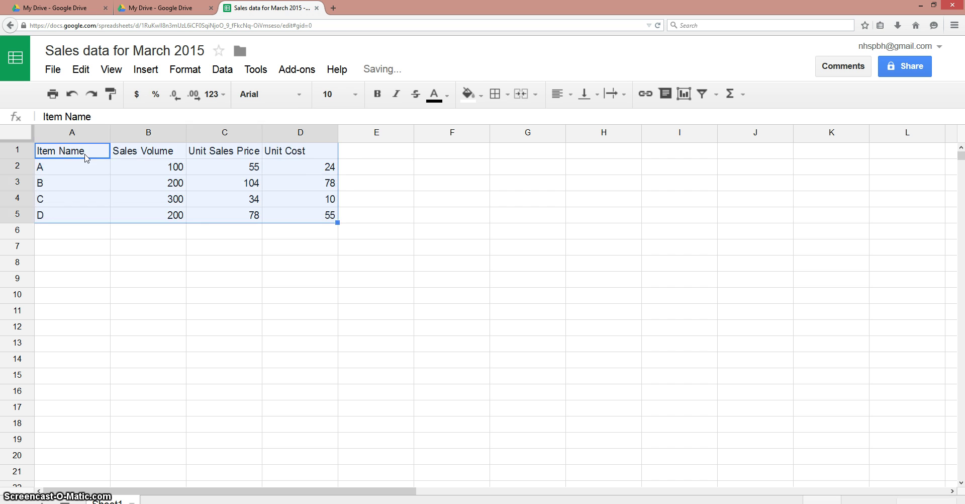
click(358, 157)
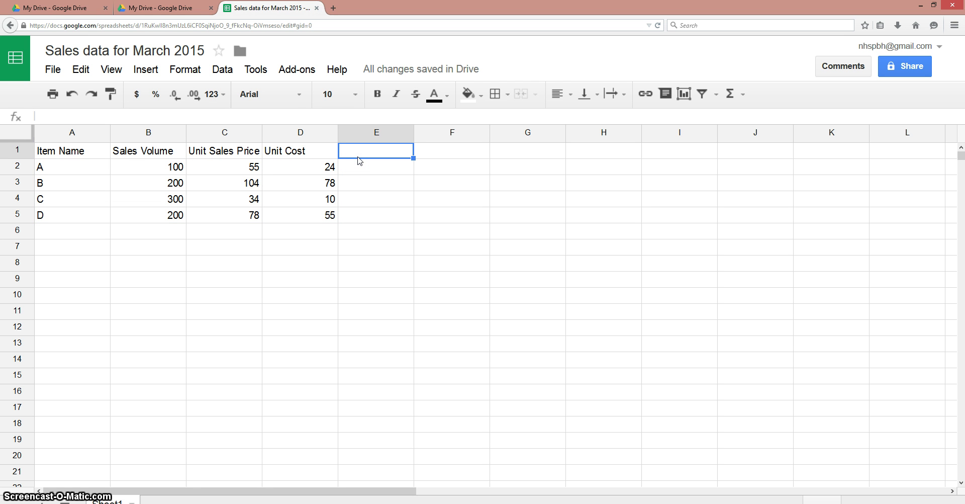
Head column E 'Profit' and enter =B2*(C2-D2) in E2, giving 3100 for item A.
text(Profit)
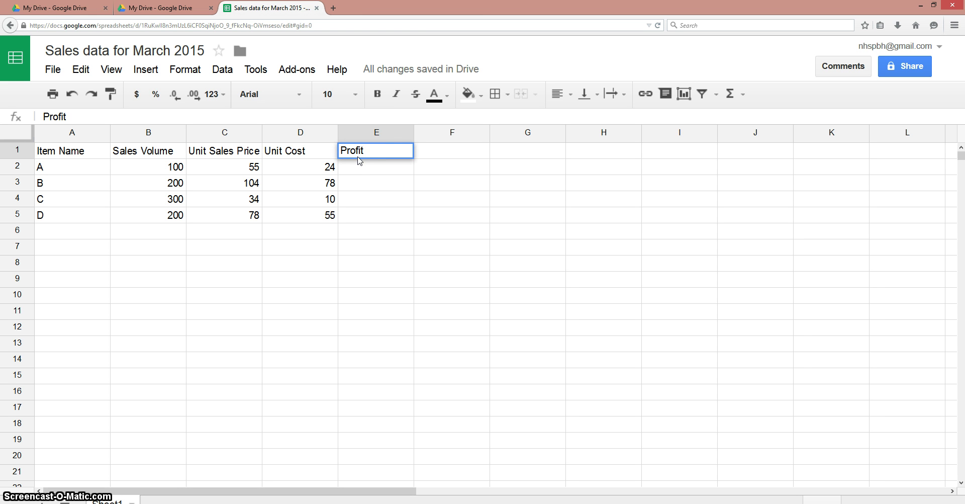
key(Return)
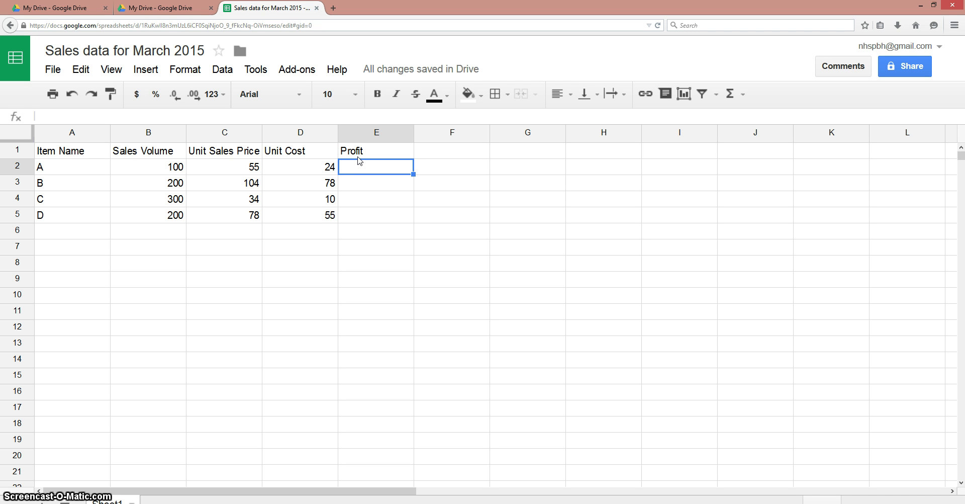
text(=)
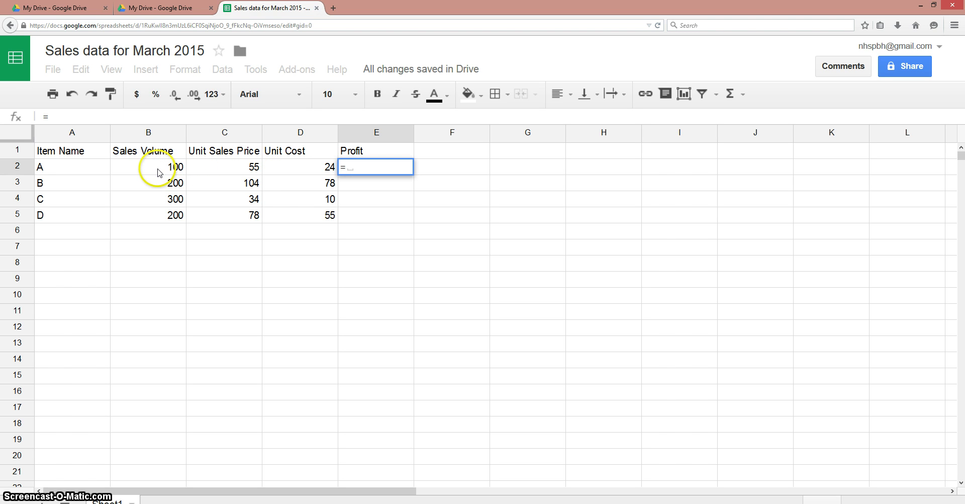
click(159, 172)
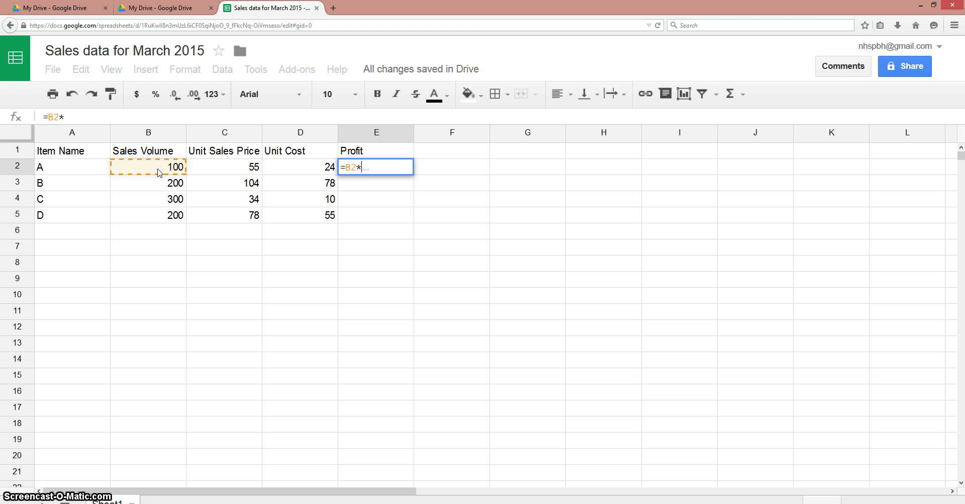
text(*())
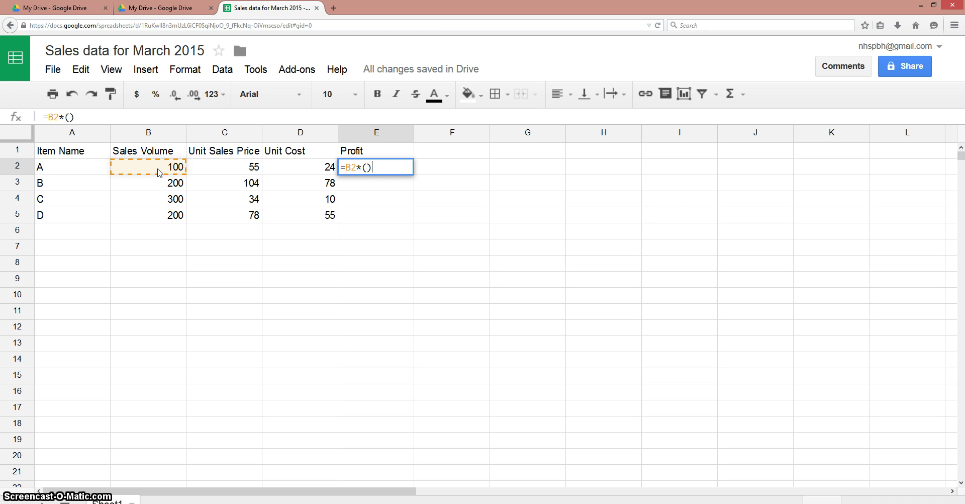
click(369, 168)
click(243, 171)
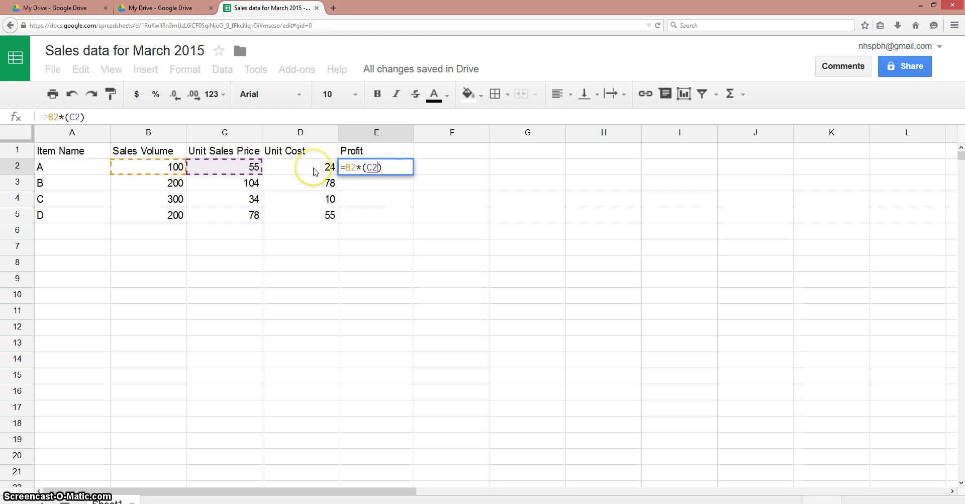
text(-)
click(315, 171)
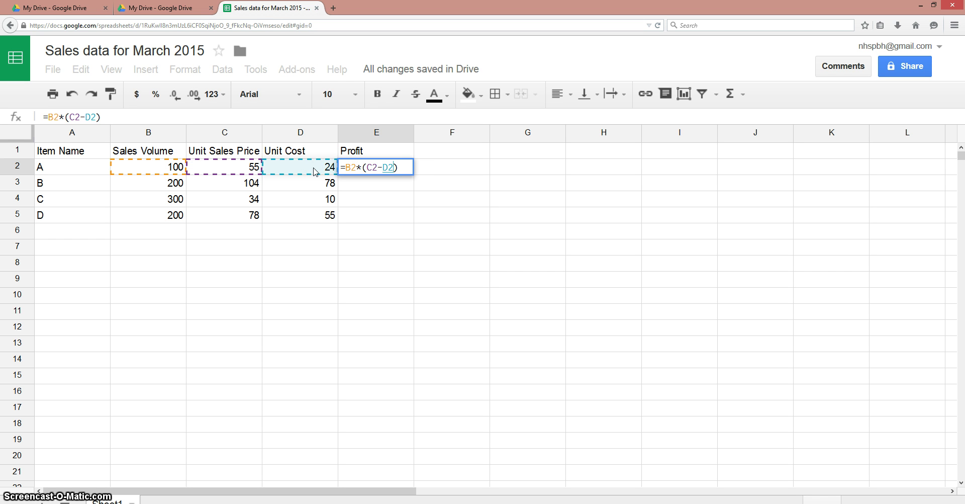
key(Return)
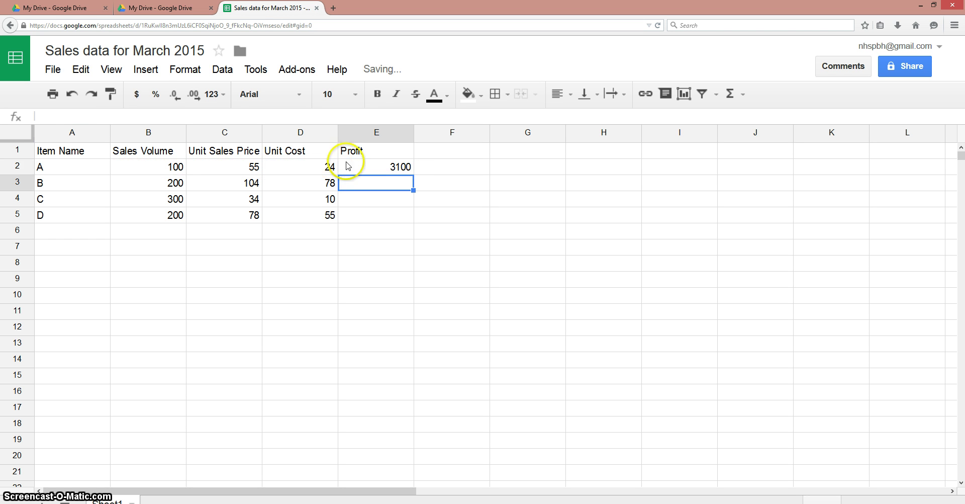
click(386, 168)
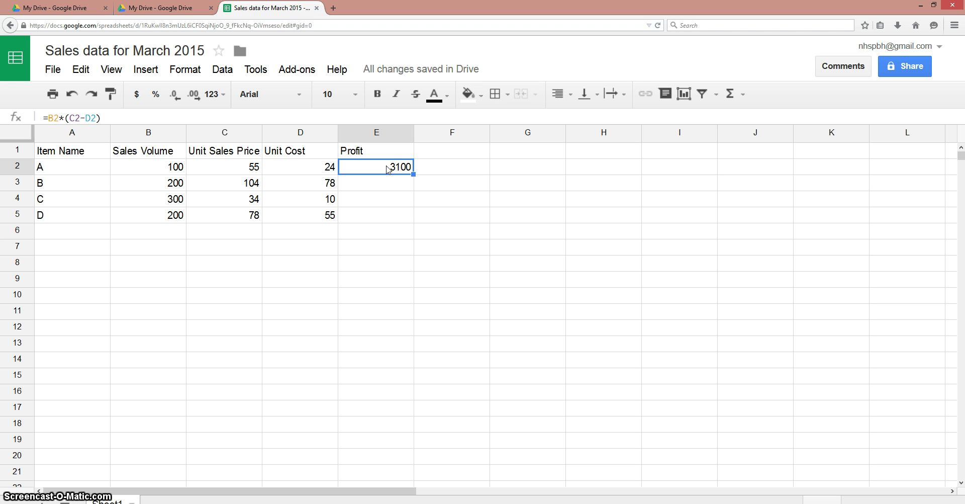
click(412, 174)
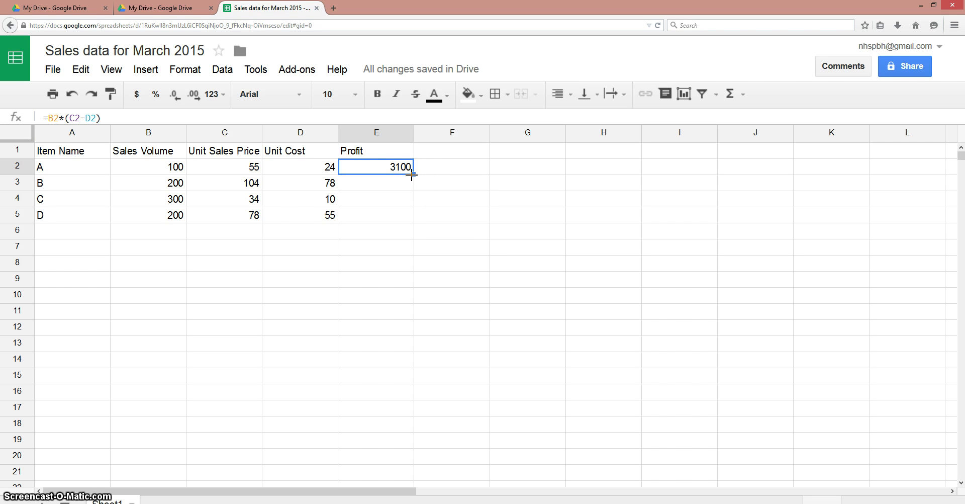
drag(412, 174, 411, 216)
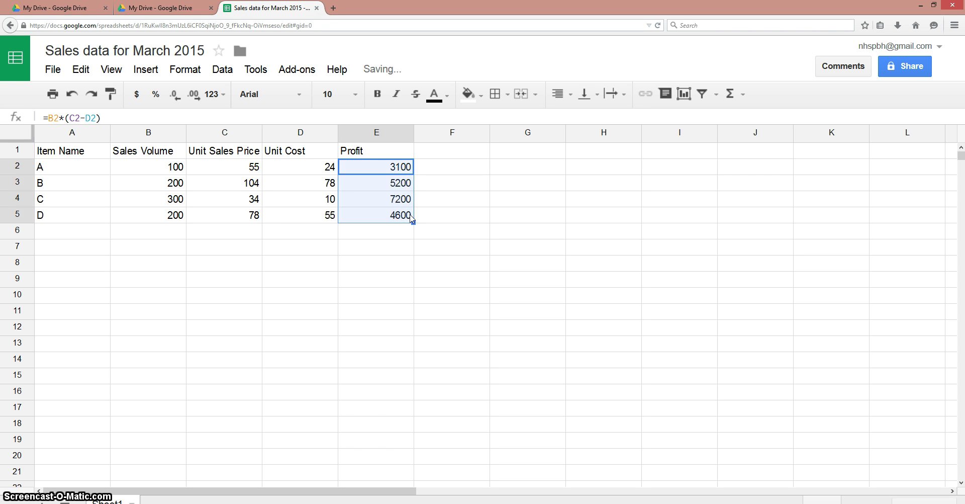
click(493, 215)
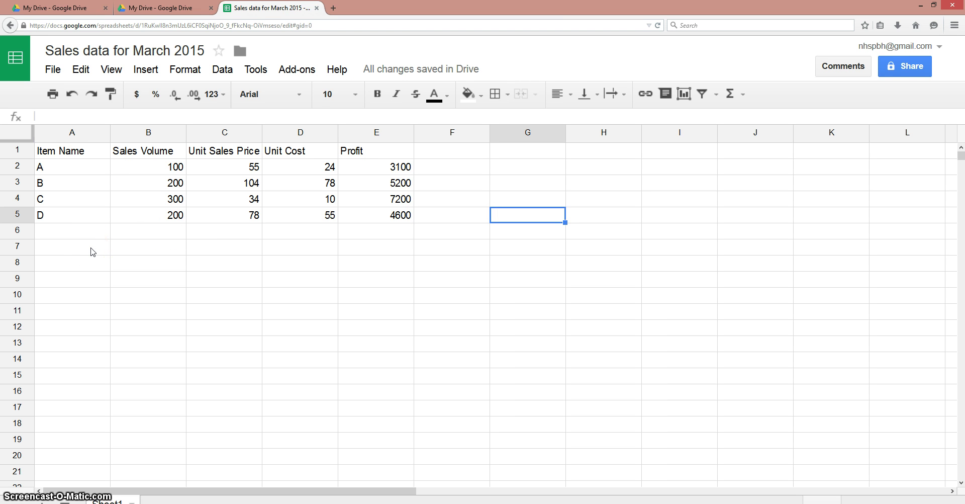
Insert a column chart of A1:A5 and E1:E5 profits, placed right of the table.
click(91, 153)
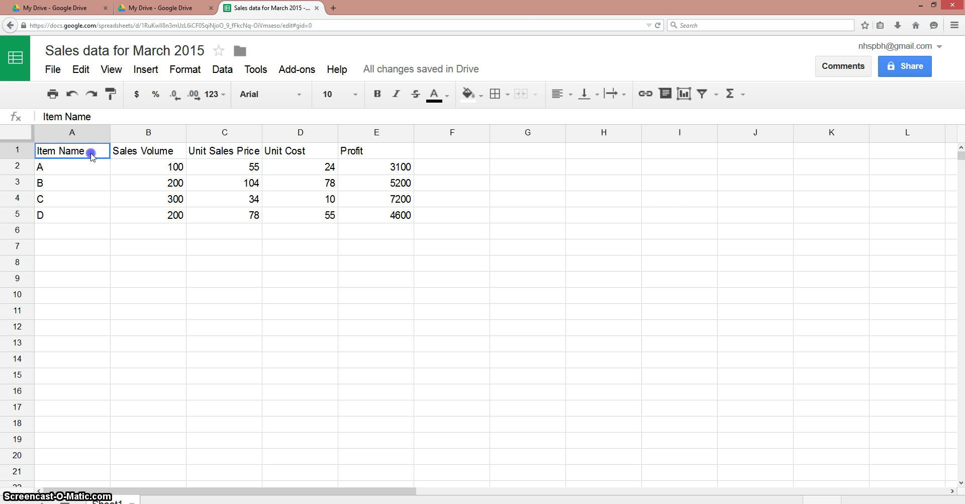
drag(92, 157, 89, 221)
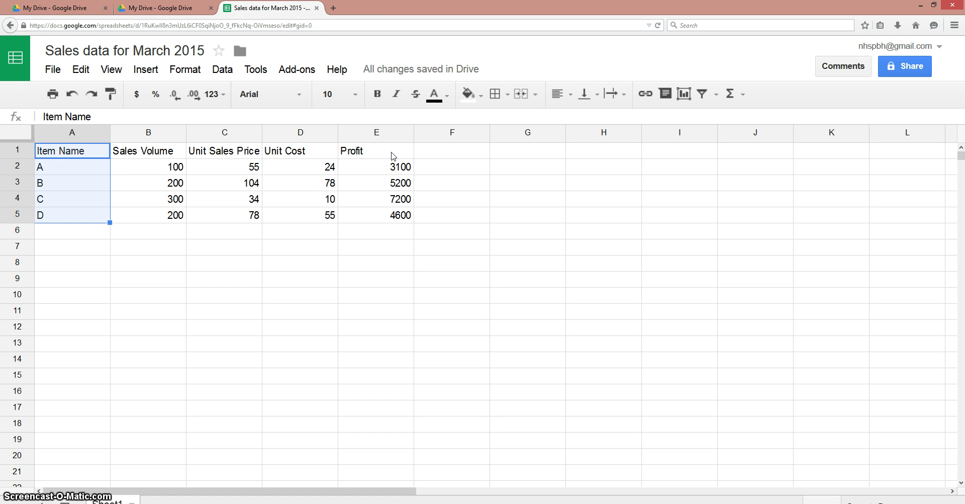
drag(392, 154, 386, 218)
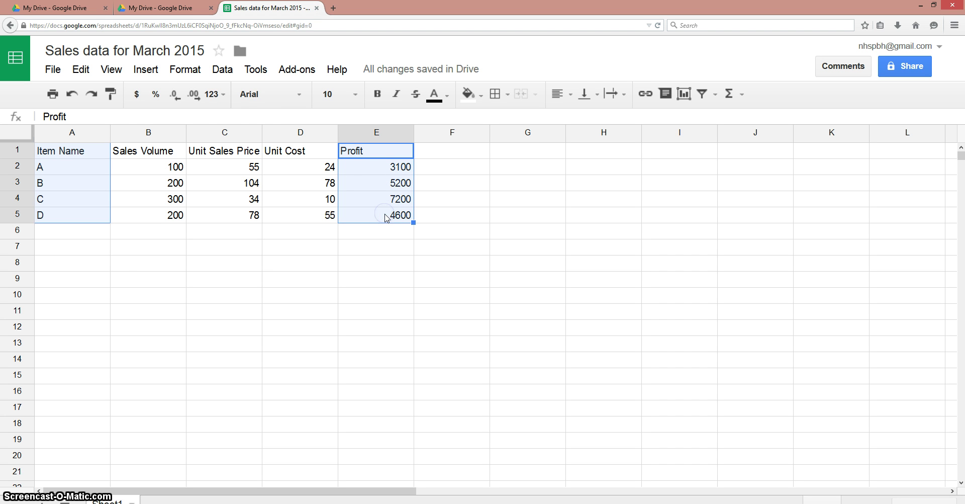
click(150, 72)
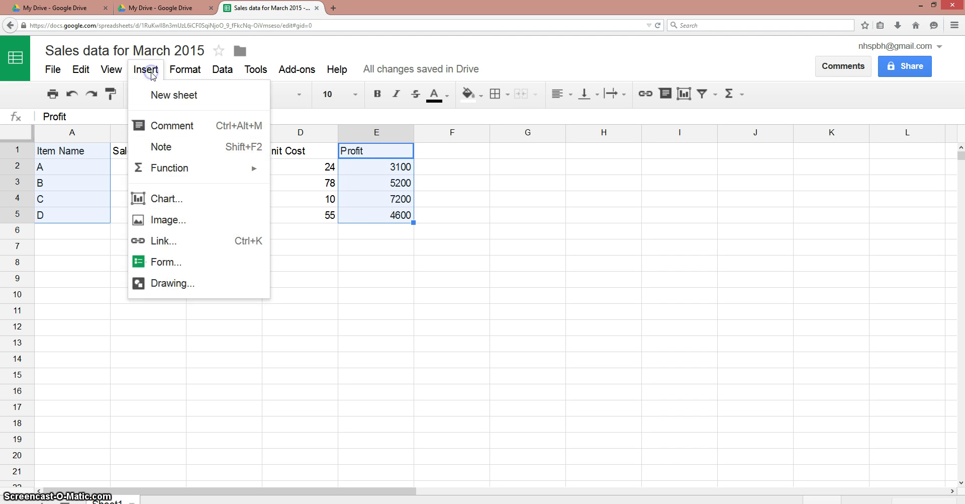
click(164, 196)
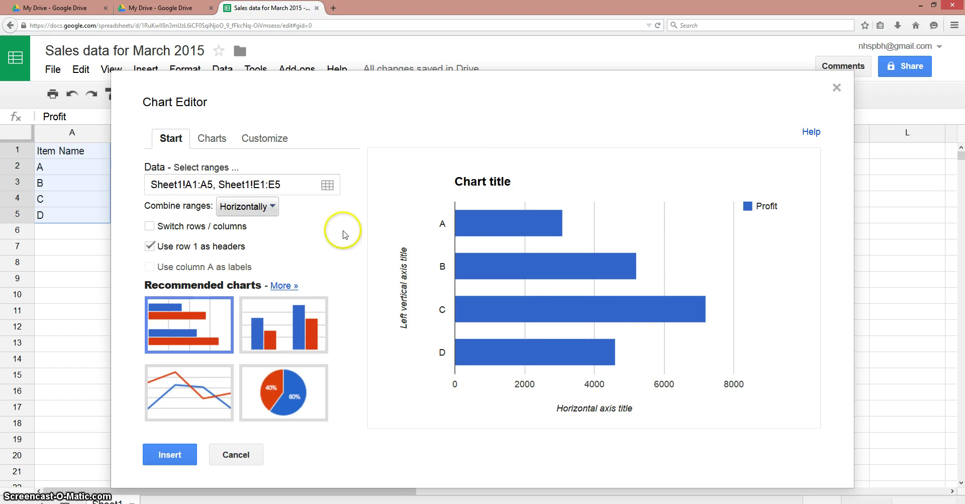
click(292, 327)
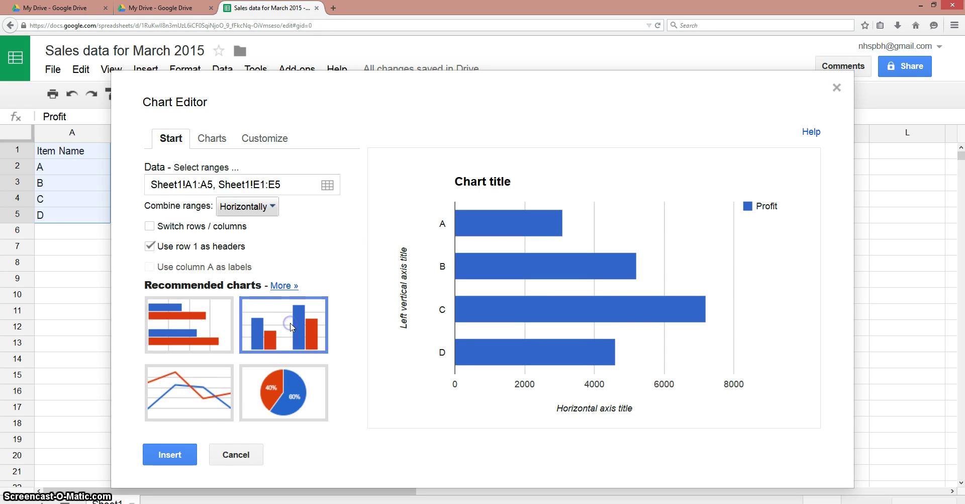
click(175, 459)
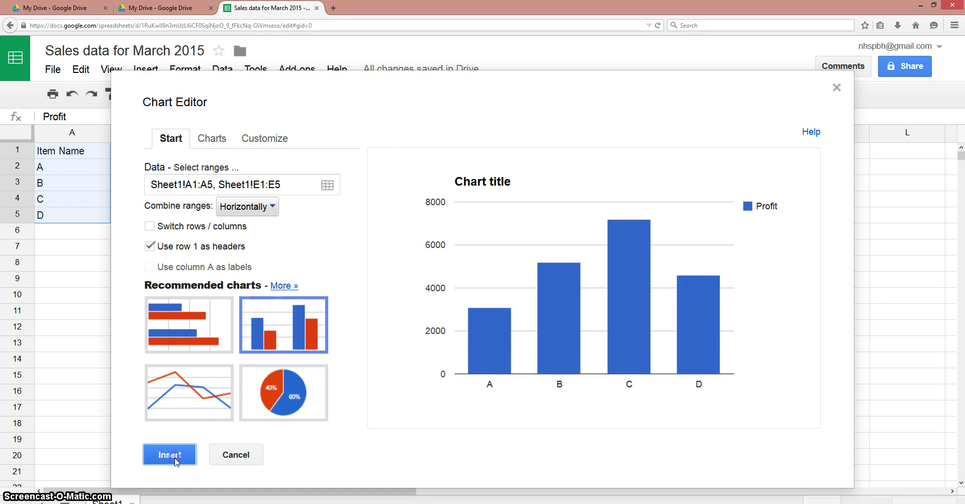
drag(614, 158, 708, 165)
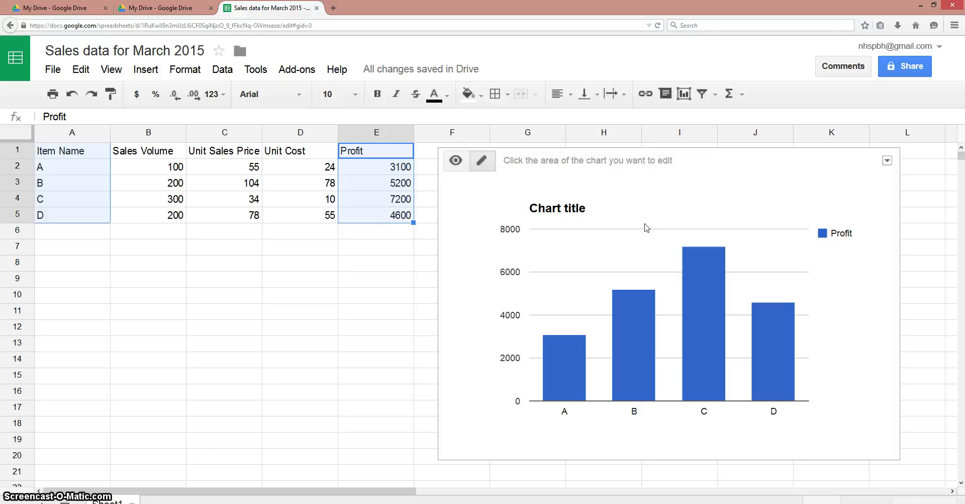
Share the spreadsheet with the collaborator's suggested address at Can edit permission.
click(918, 69)
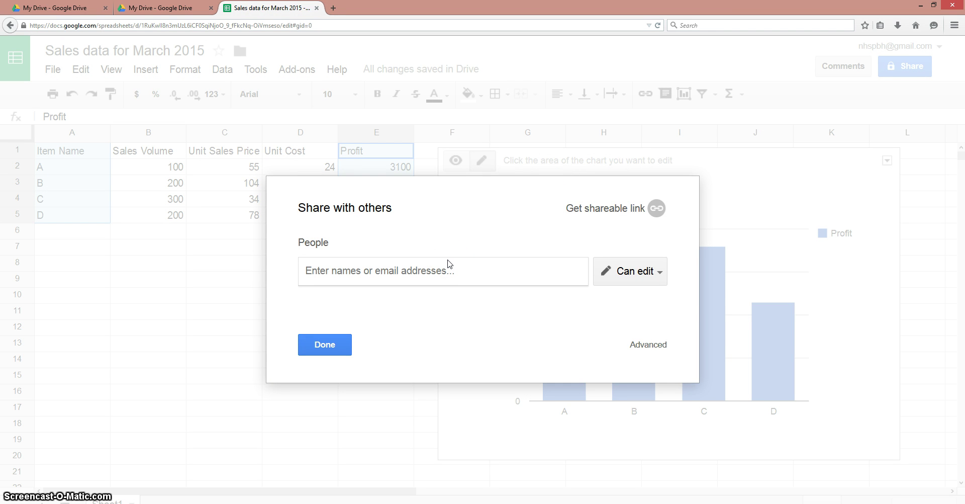
text(lex)
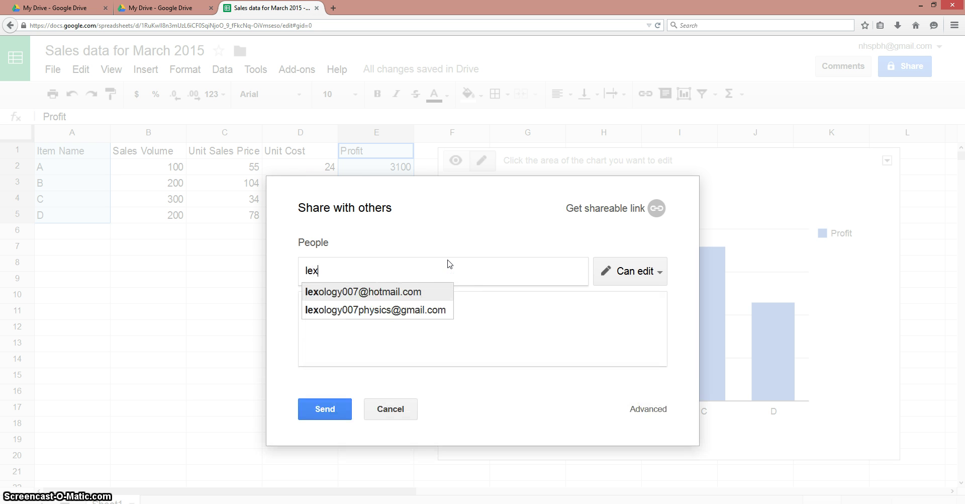
click(420, 310)
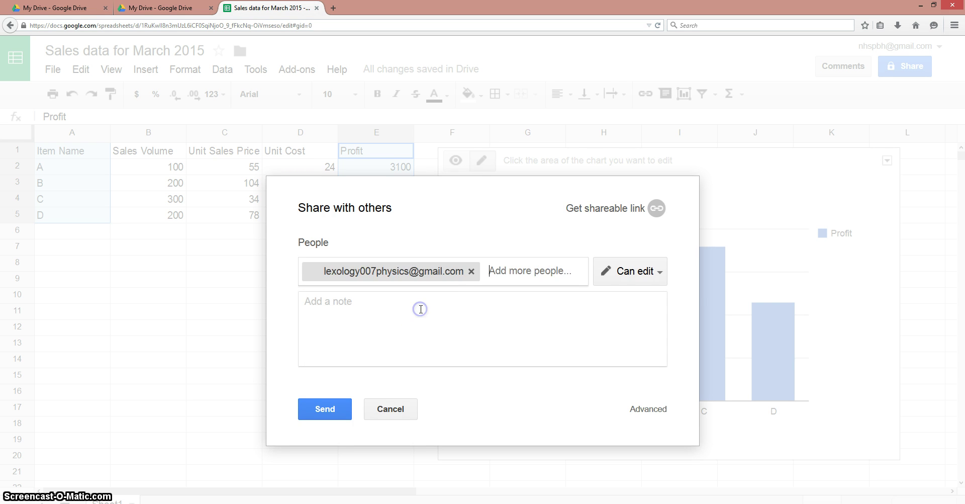
click(659, 272)
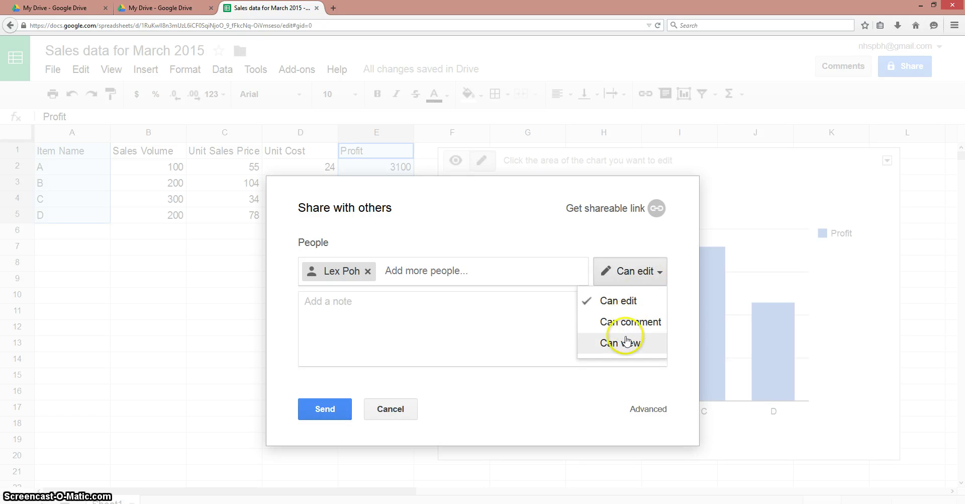
click(652, 304)
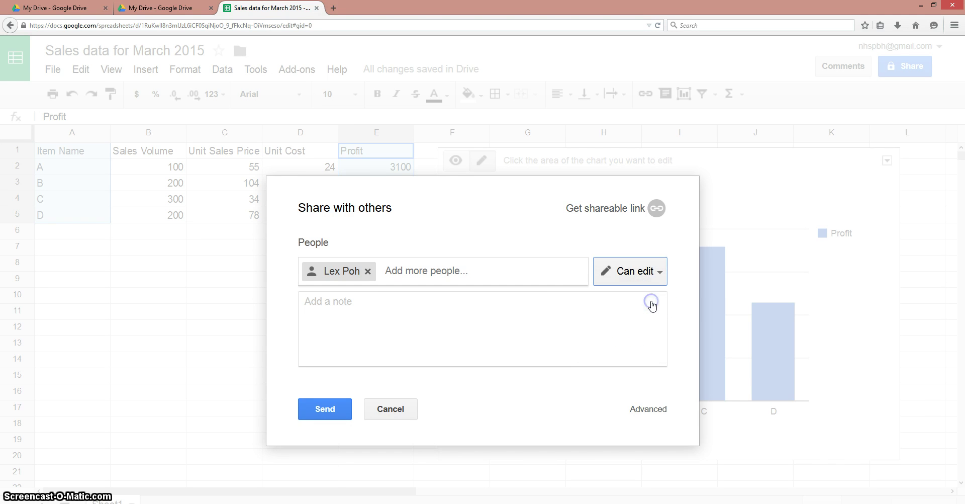
Write the invitation note 'Please key in the sales data for your items'.
click(521, 327)
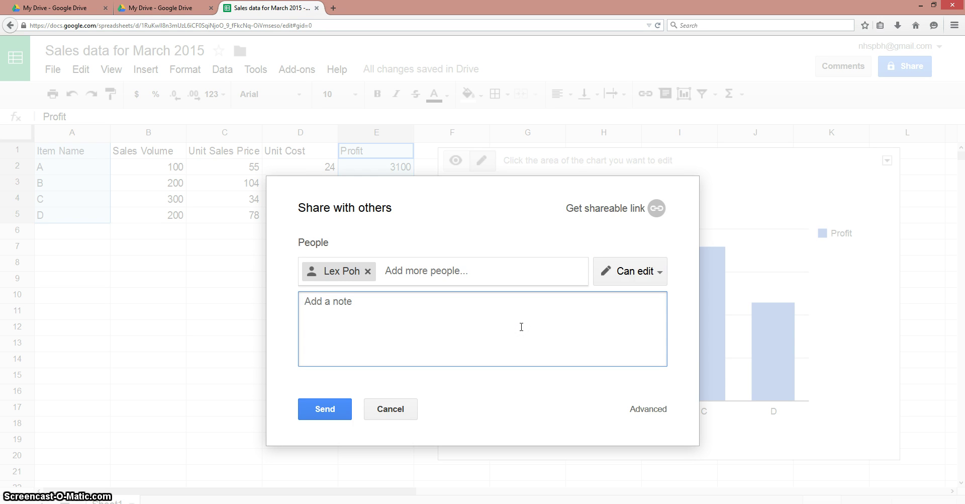
text(Please)
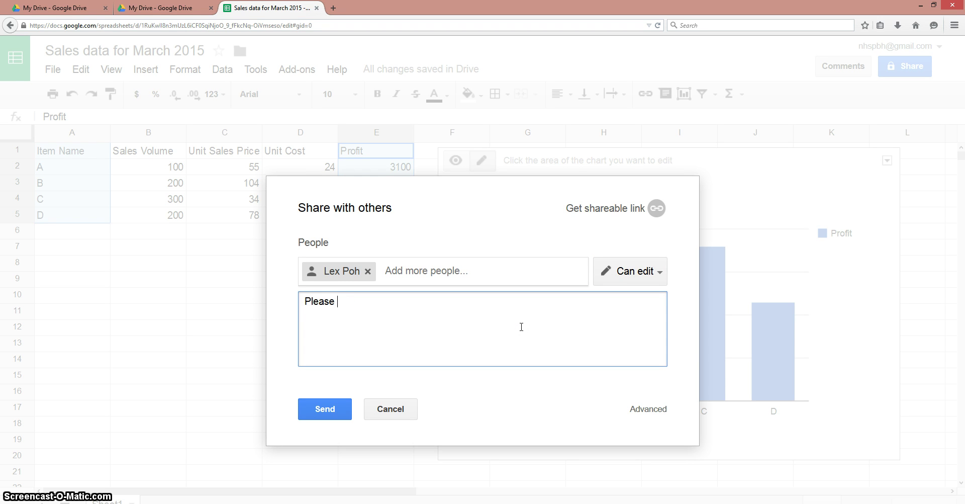
text( key in the sales data for yo)
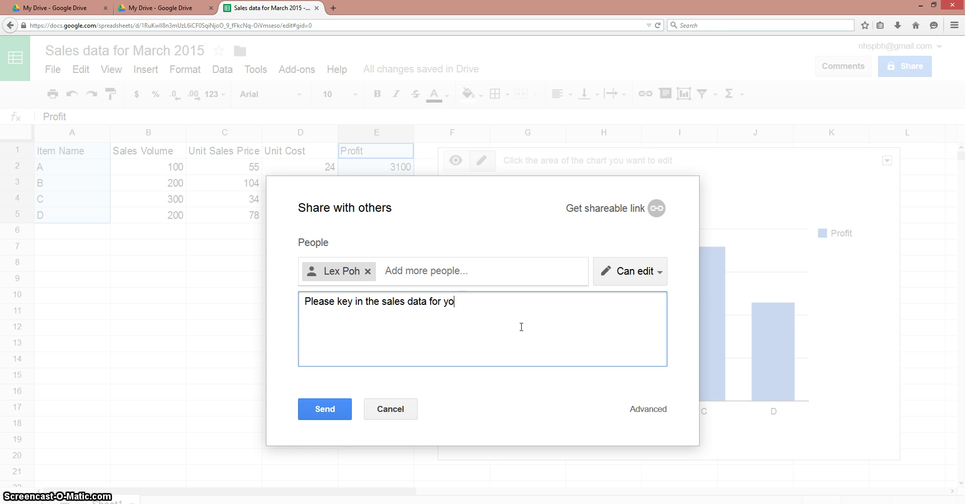
text(ur items)
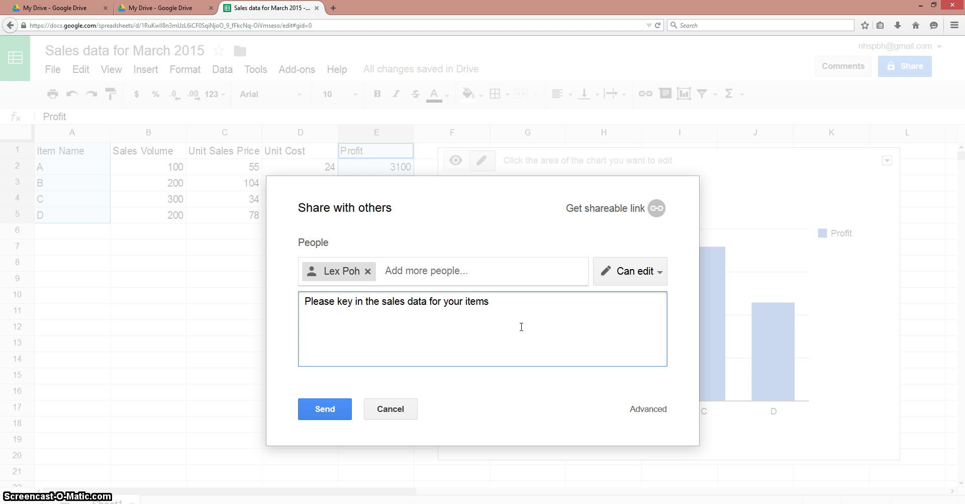
Send the sharing invitation to the collaborator.
click(345, 410)
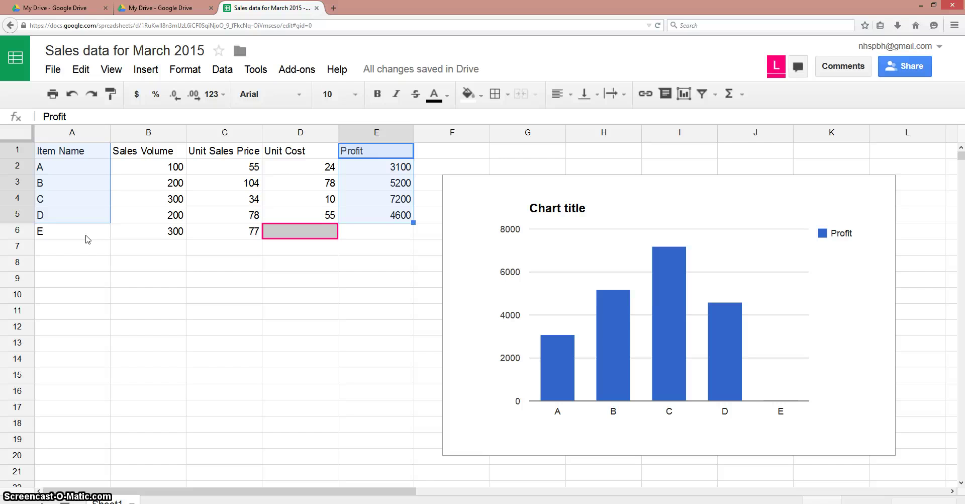
Open the group chat and ask the collaborator whether they made the item E edits.
click(80, 235)
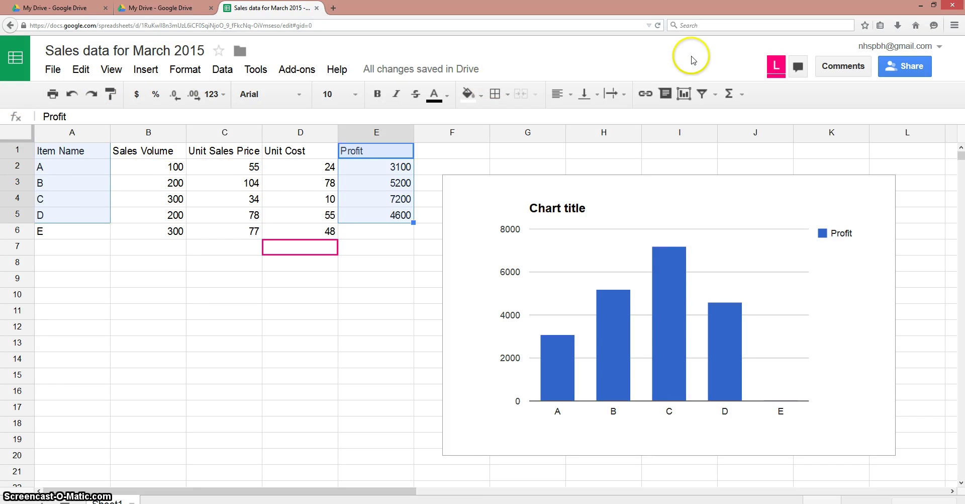
click(798, 67)
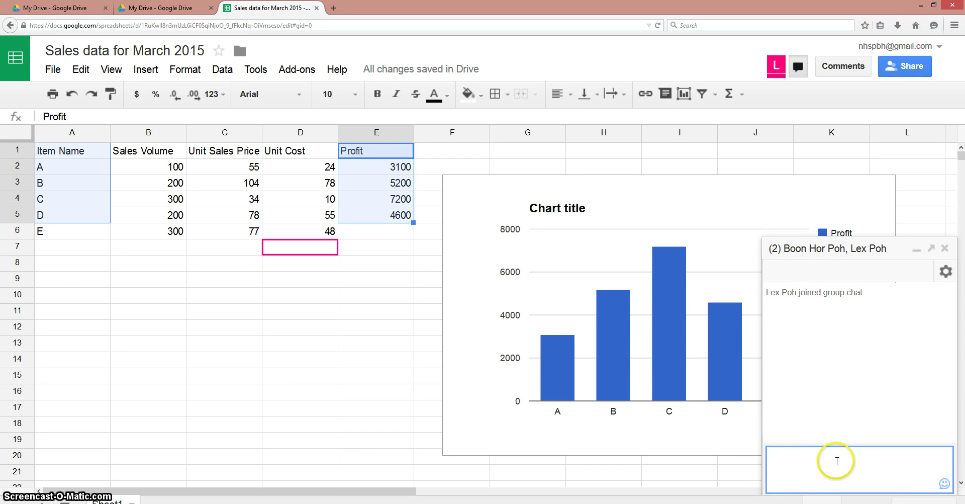
text(hi lex, did )
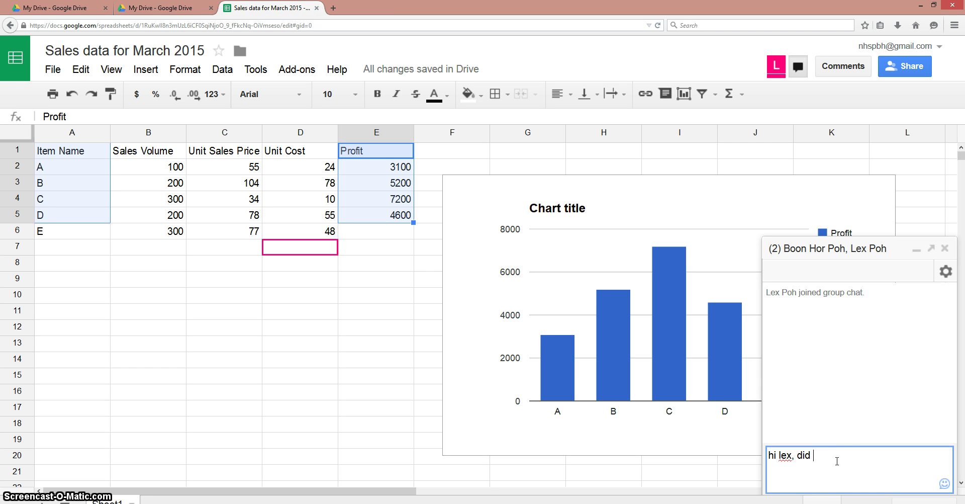
text(you just )
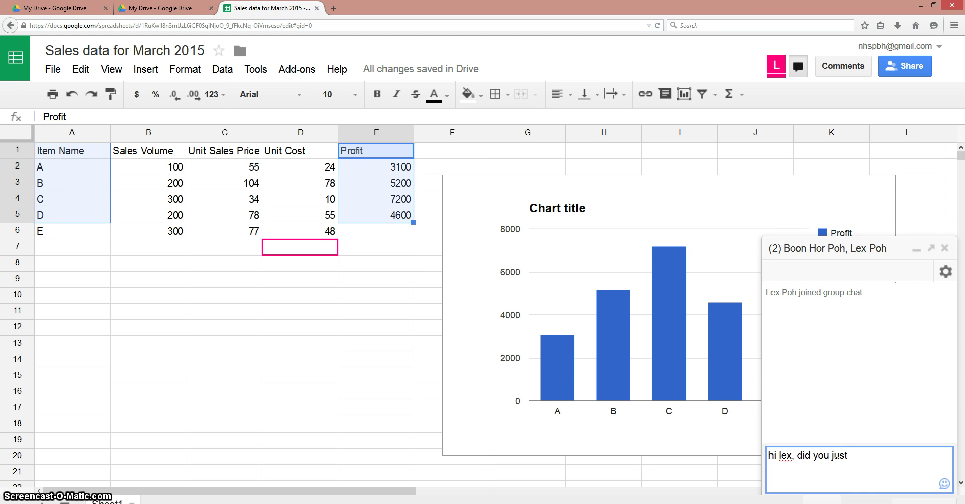
text(make )
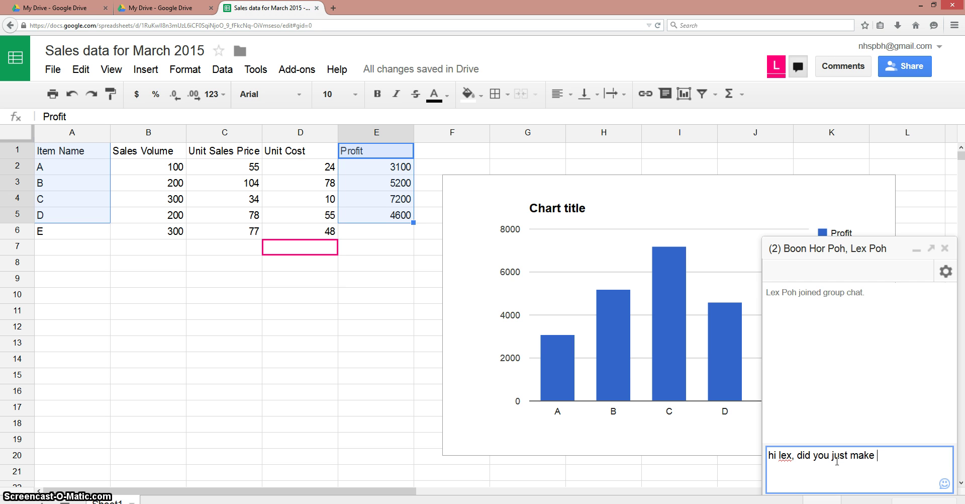
text(the edits for item E?)
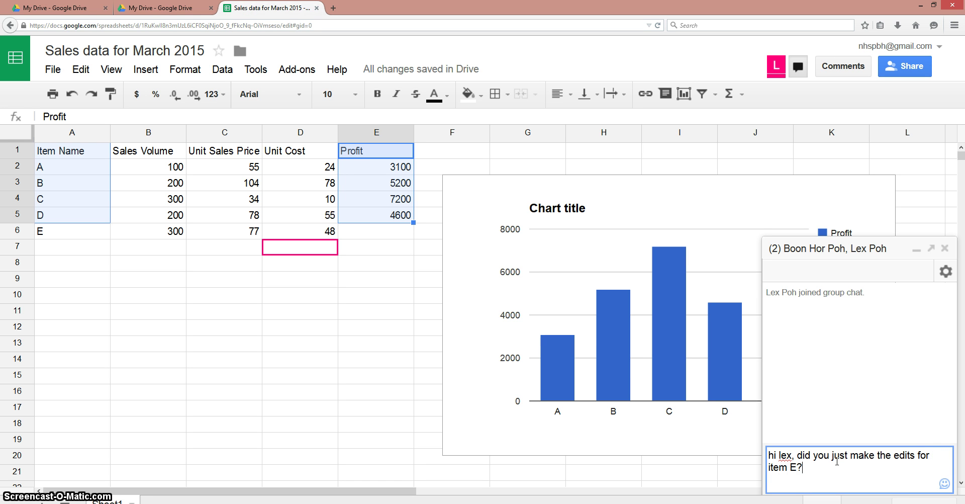
key(Return)
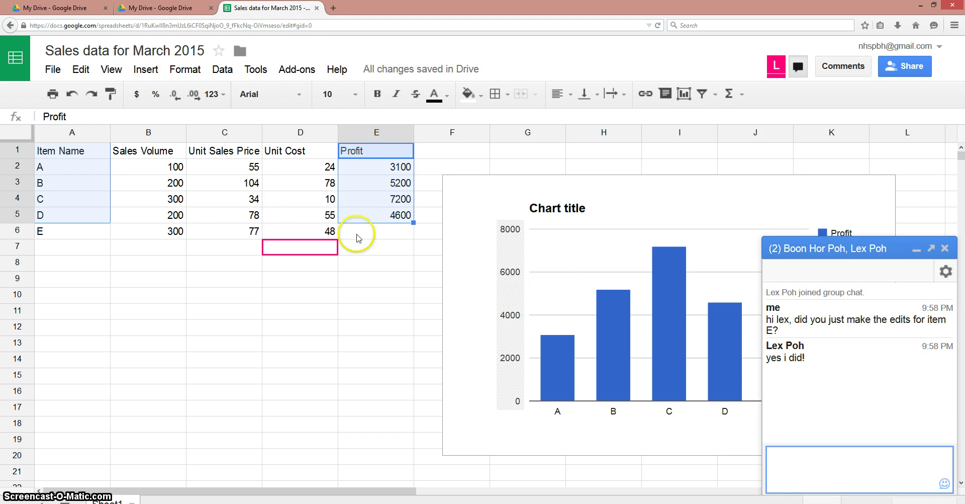
Download the spreadsheet as 'Sales data for March 2015.xlsx' in Microsoft Excel format.
click(52, 71)
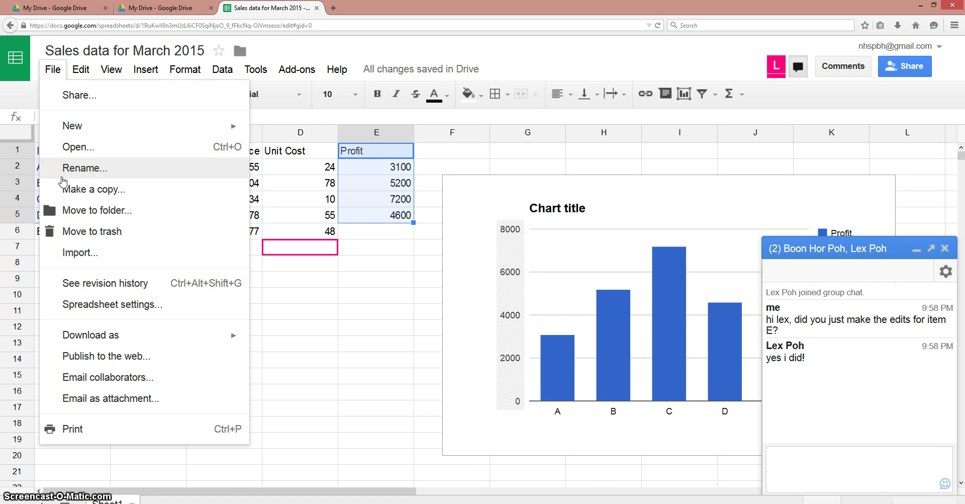
click(109, 294)
mouse_move(125, 335)
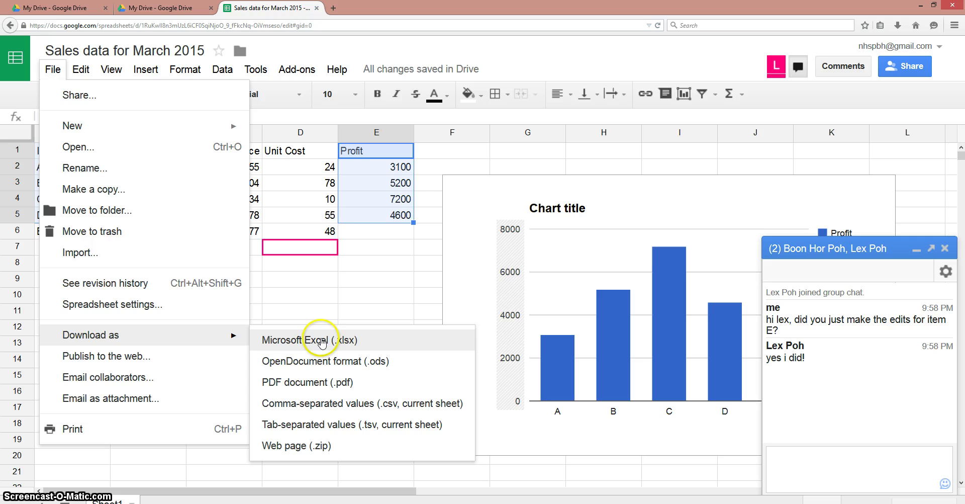
click(321, 340)
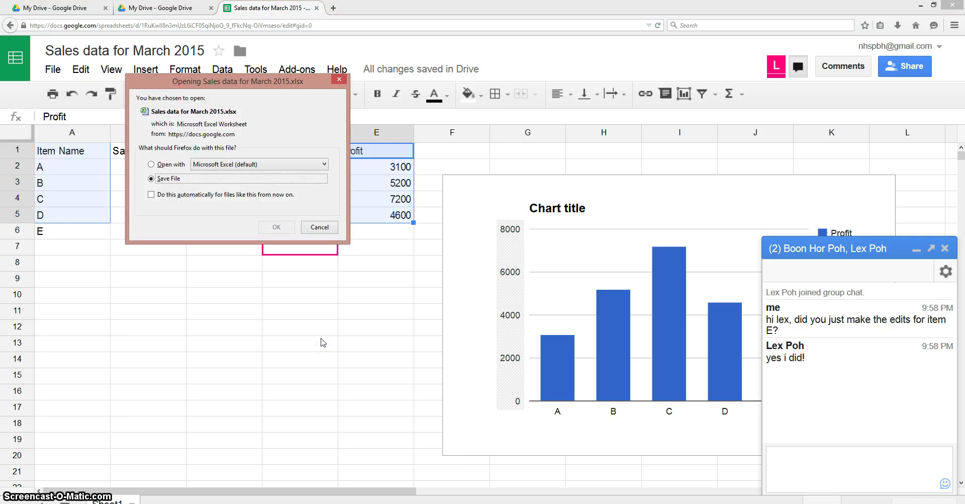
click(276, 227)
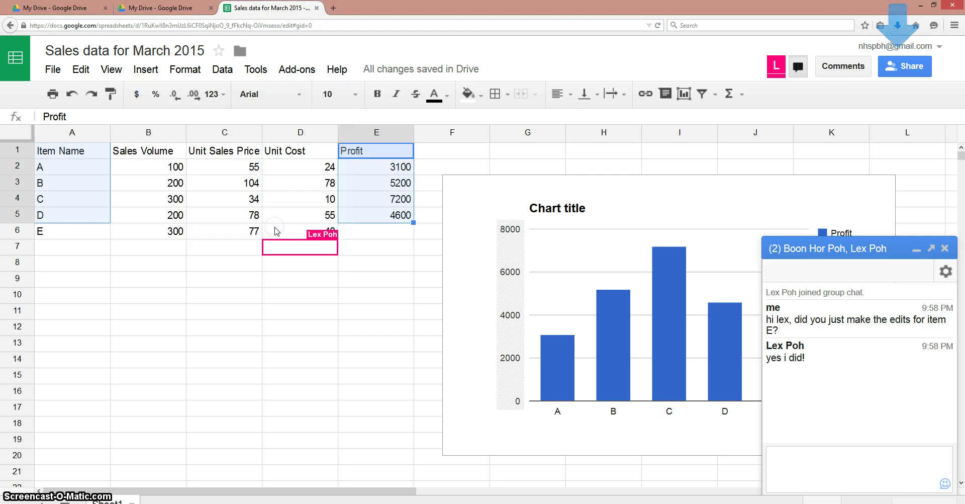